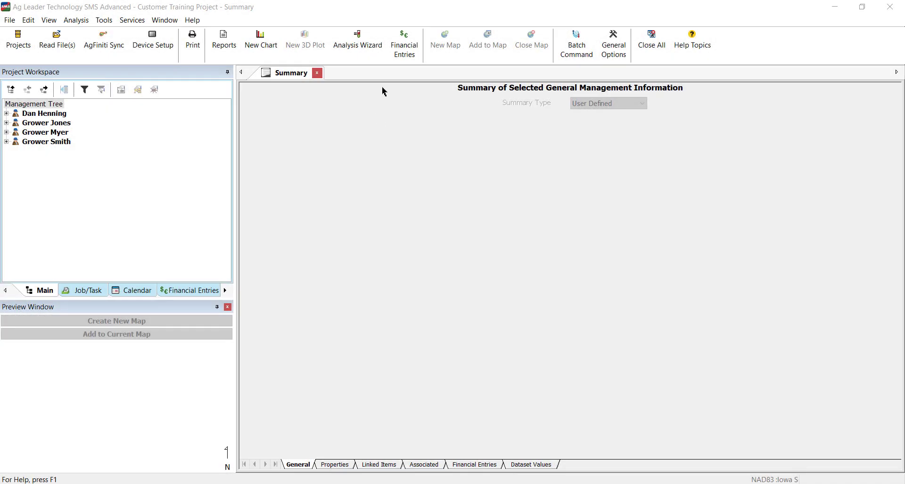
Create a Zone Based Analysis named 'Zones Based on Multi-Year Grain Harvest', described 'Corn Grain Harvest-5 yrs'
click(371, 62)
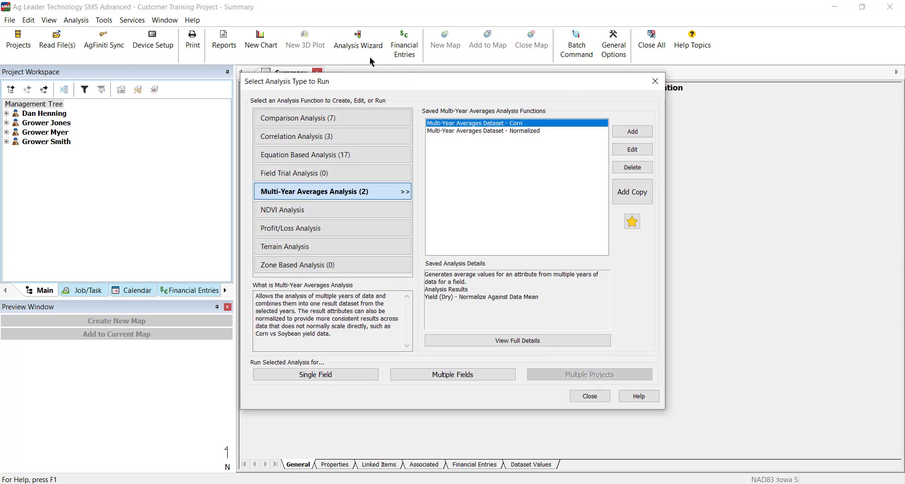
click(357, 271)
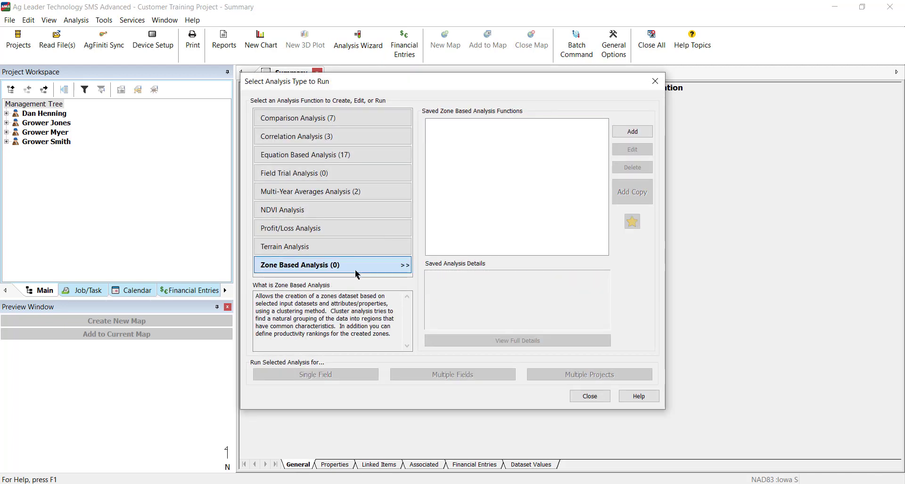
click(640, 136)
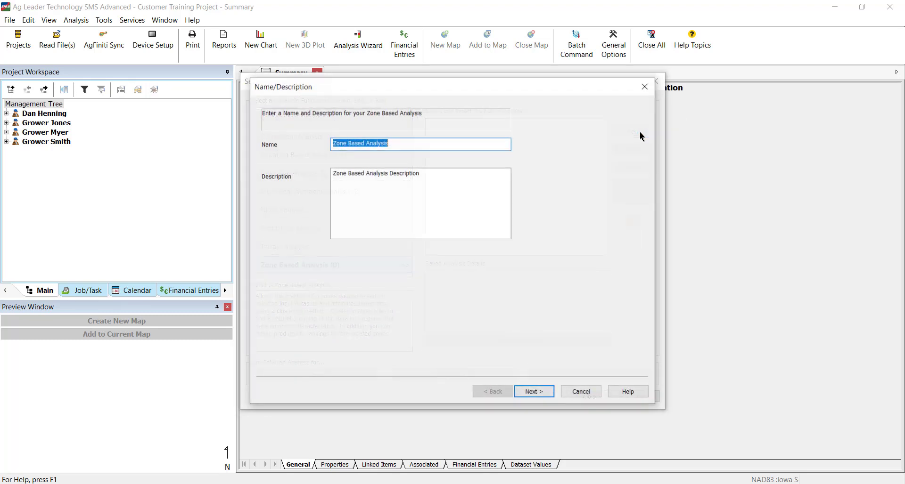
text(Zones Based on Multi-Year Grain Harvest)
key(Tab)
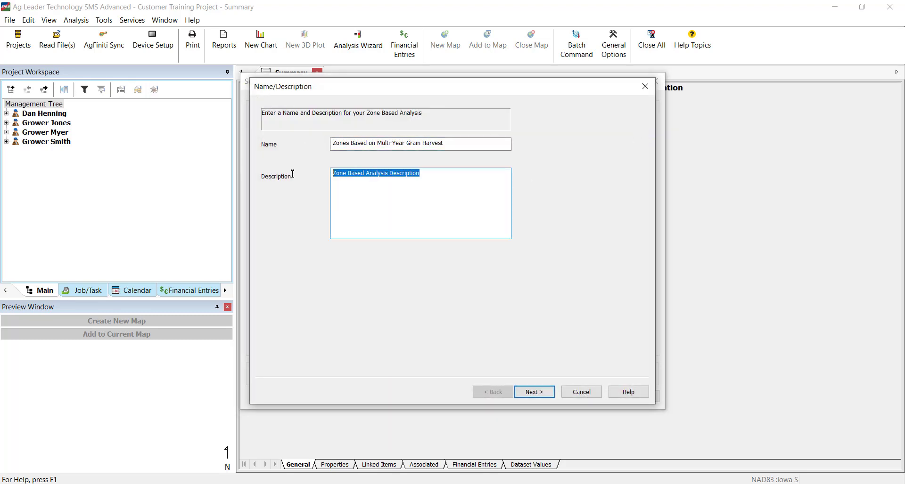
text(Corn Grain Harvest-5 yrs)
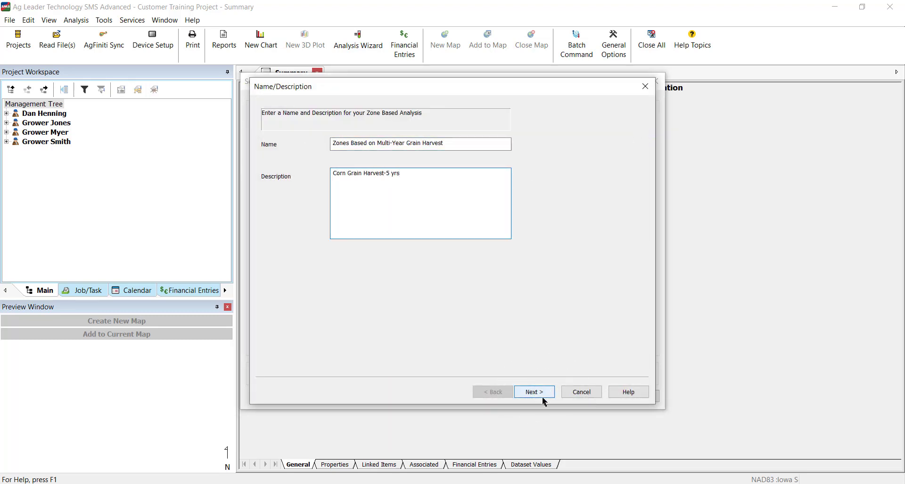
click(544, 401)
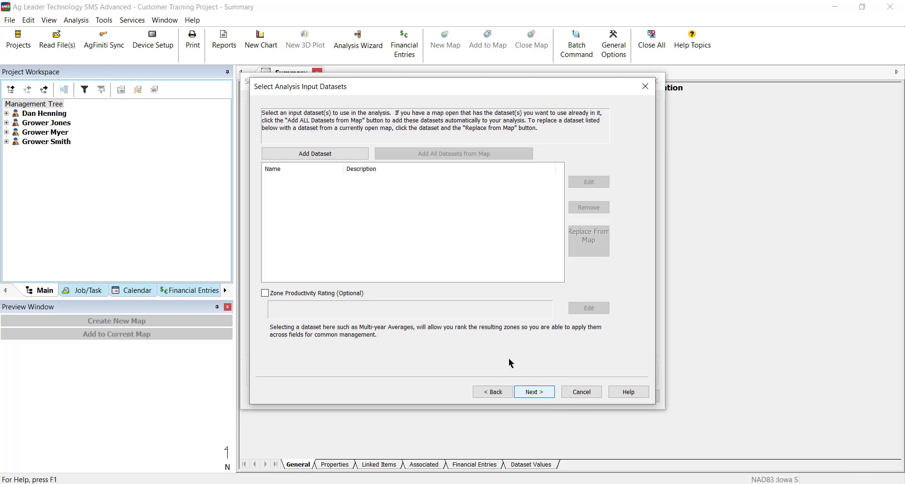
Add the East McMains 2018 Grain Harvest dataset, named Grain Harvest 18
click(342, 158)
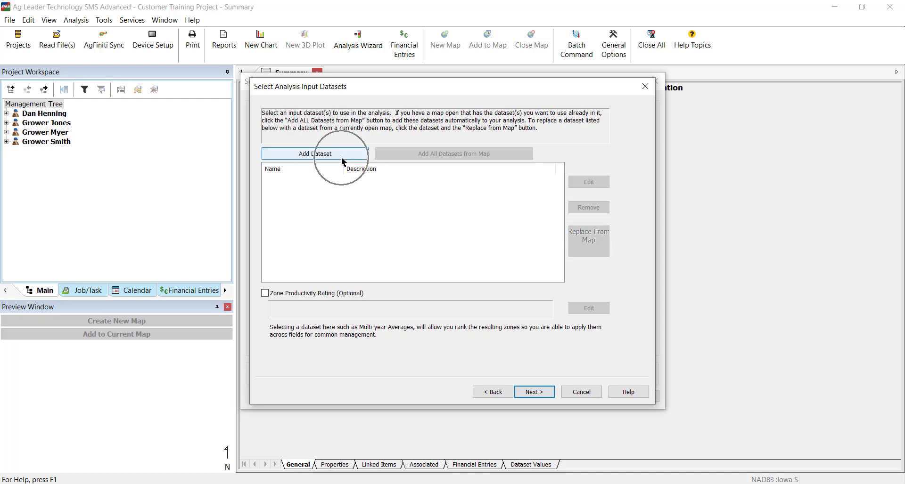
click(473, 141)
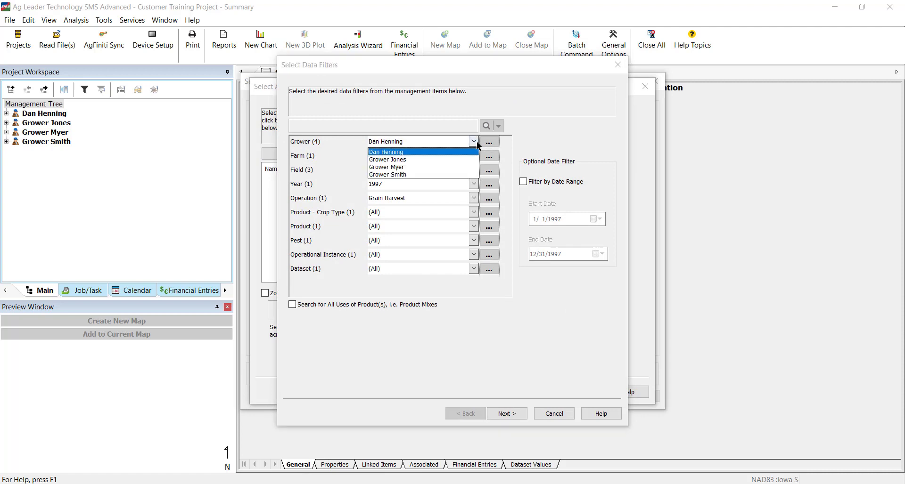
click(430, 176)
click(471, 185)
click(414, 202)
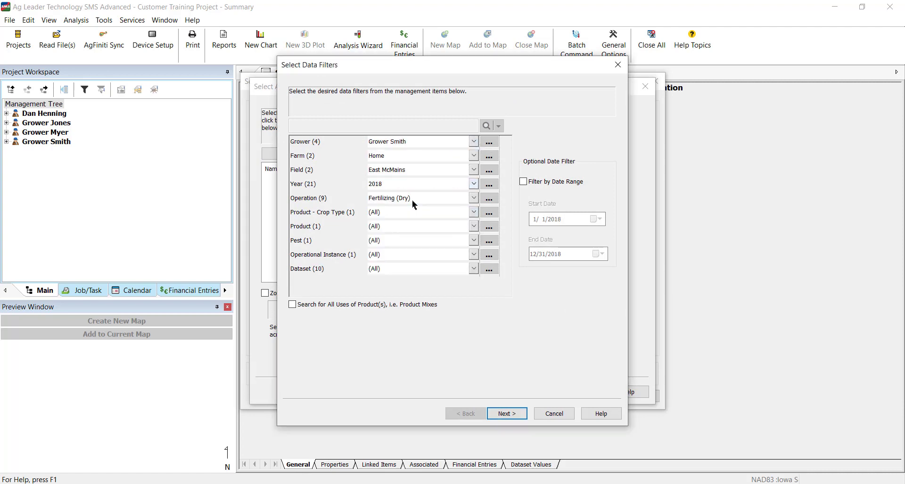
click(473, 198)
click(442, 215)
click(498, 414)
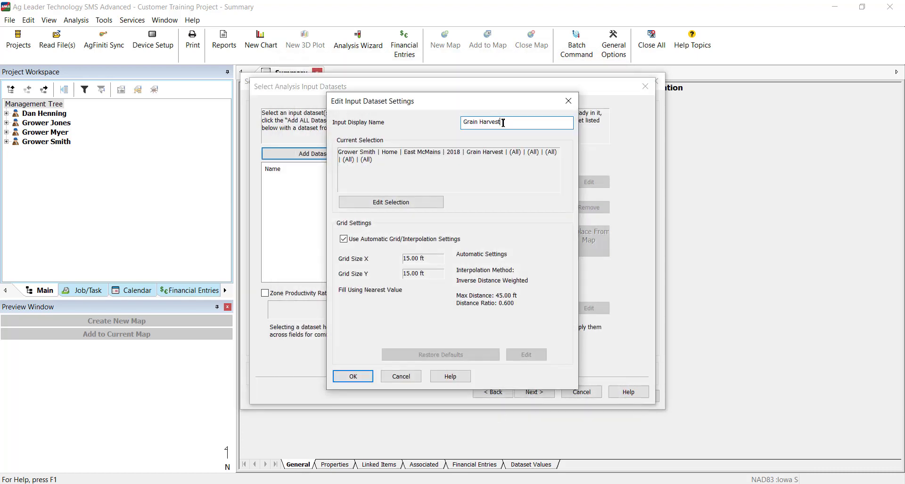
text(18)
click(352, 376)
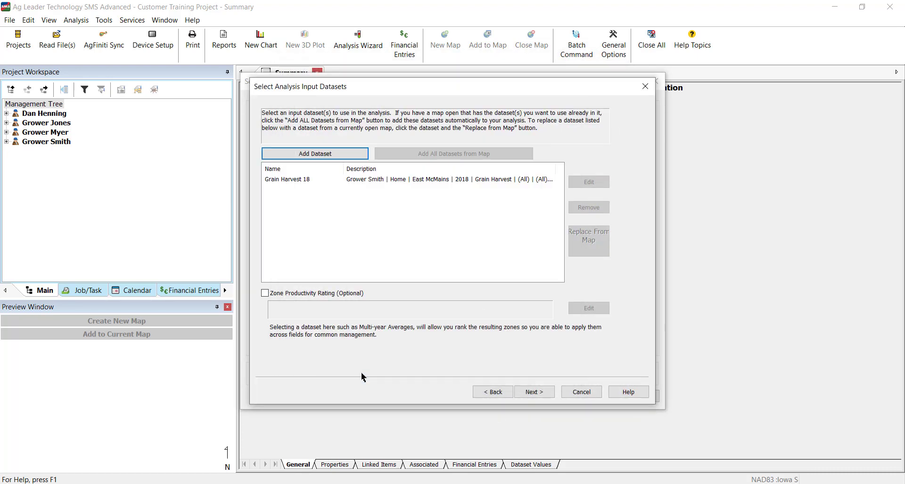
Add another East McMains Grain Harvest year as an input dataset, named Grain Harvest 14
click(301, 153)
click(473, 183)
click(423, 194)
click(474, 198)
click(413, 224)
click(507, 413)
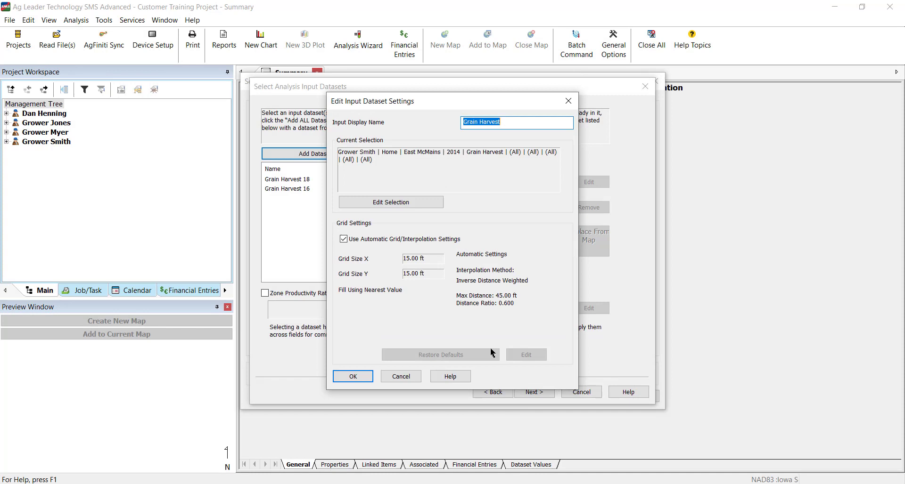
click(516, 123)
text(14)
click(349, 375)
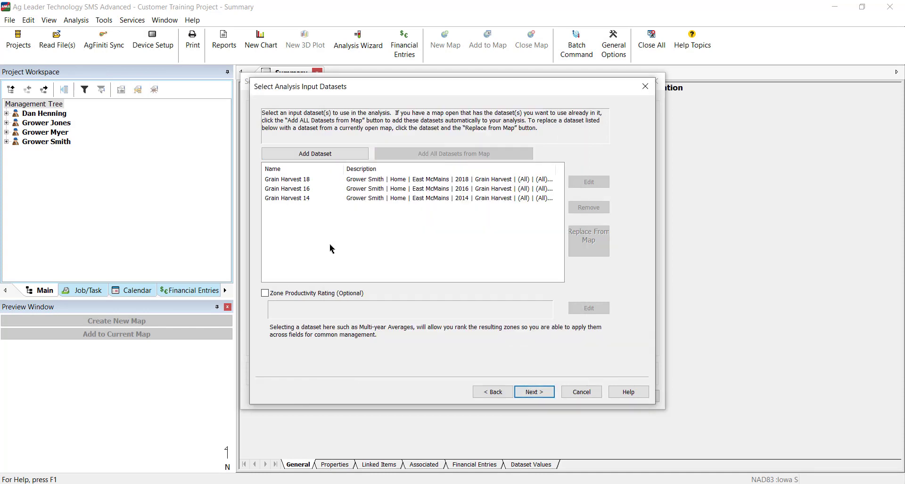
Enable zone productivity rating using the East McMains NO Year Multi-Year Analysis (Grain) dataset
click(266, 295)
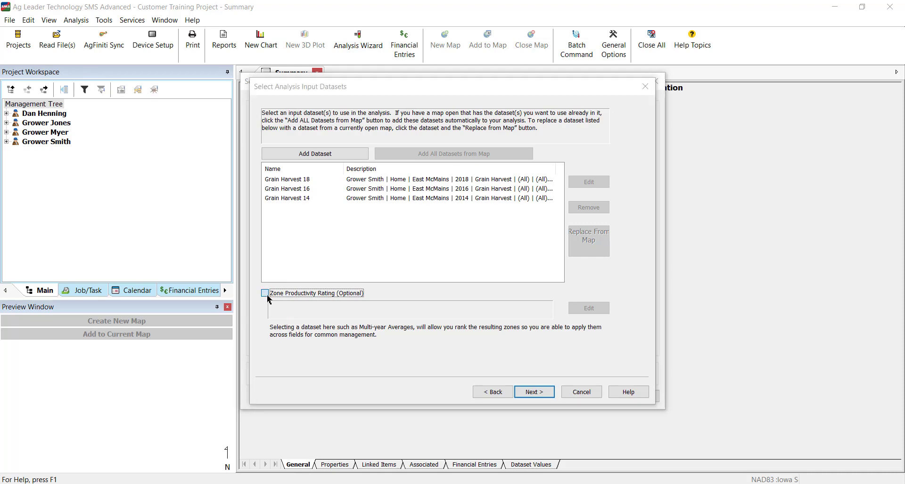
click(473, 141)
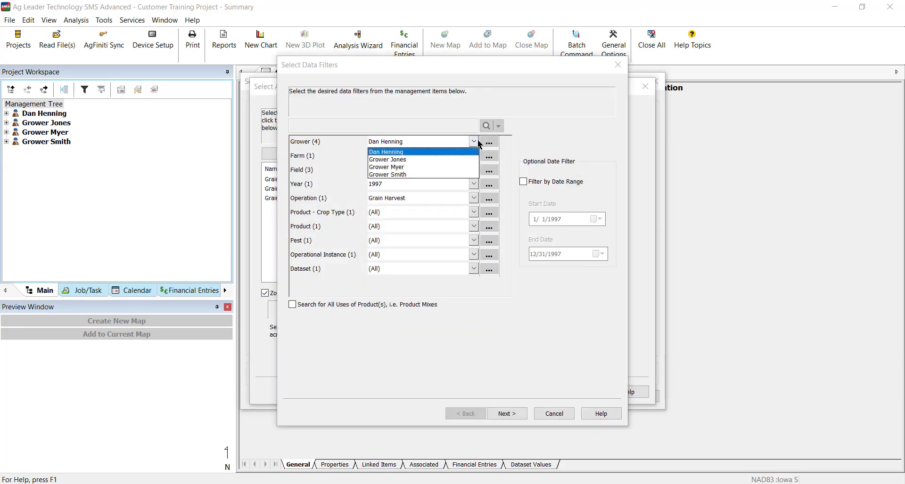
click(410, 175)
click(473, 184)
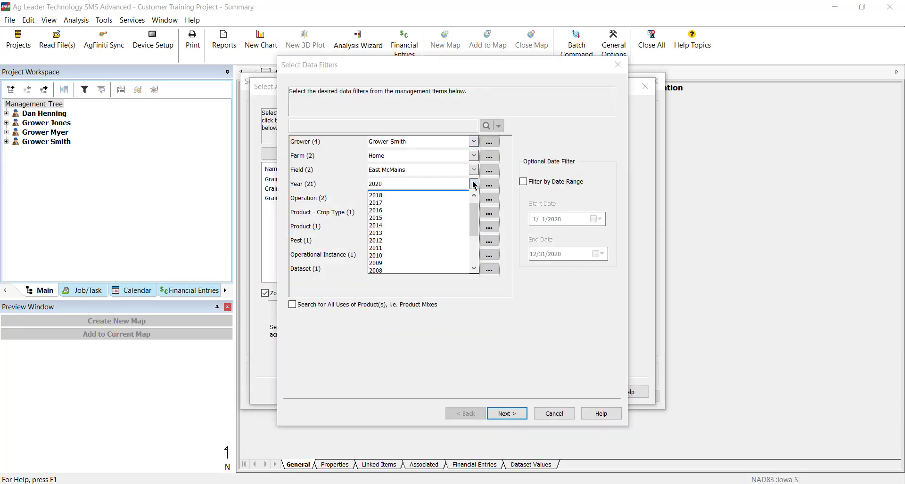
click(424, 194)
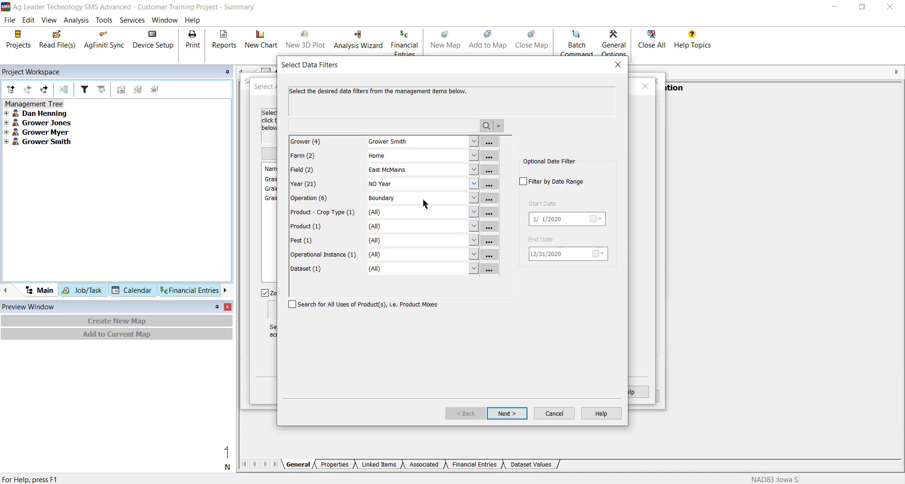
click(473, 198)
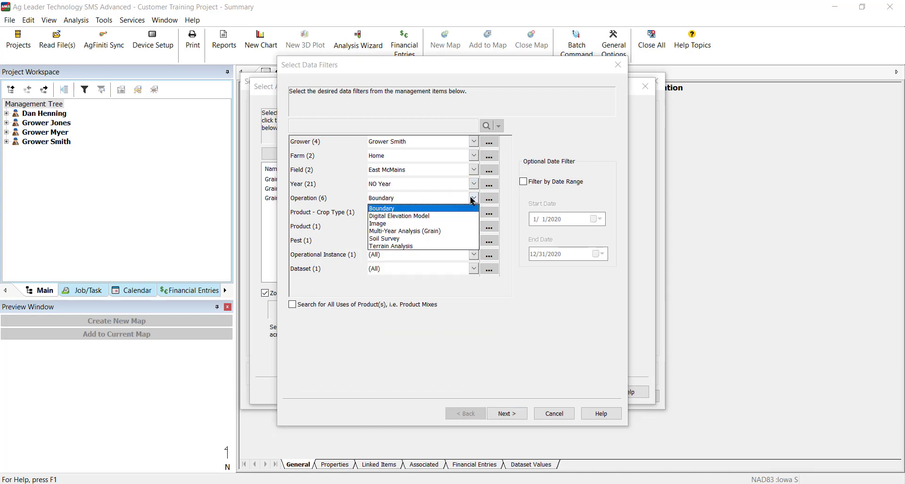
click(399, 231)
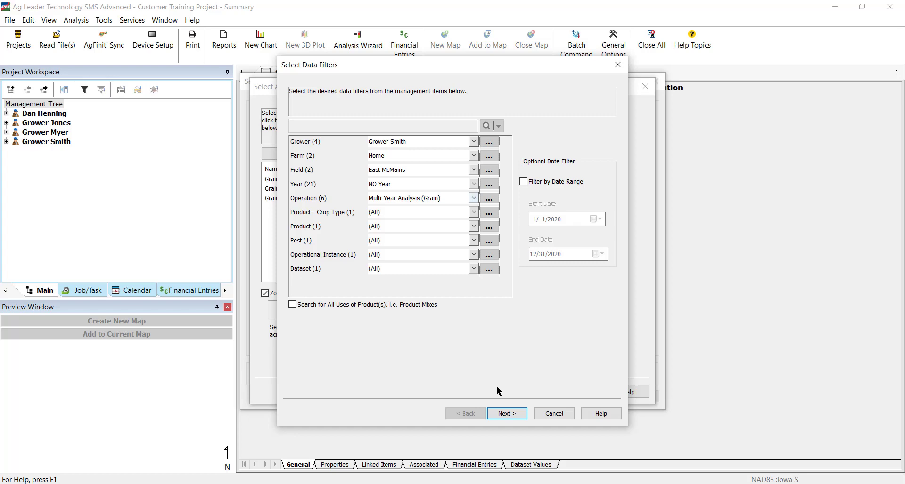
click(507, 414)
click(507, 417)
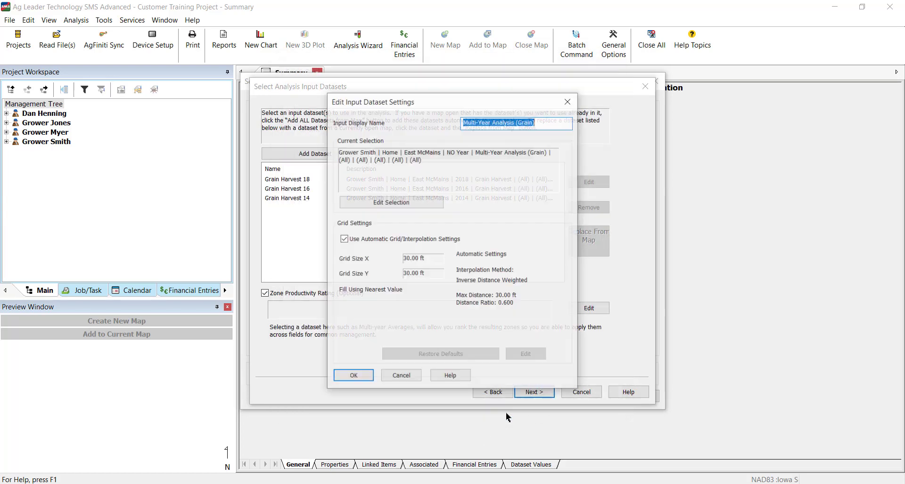
click(369, 377)
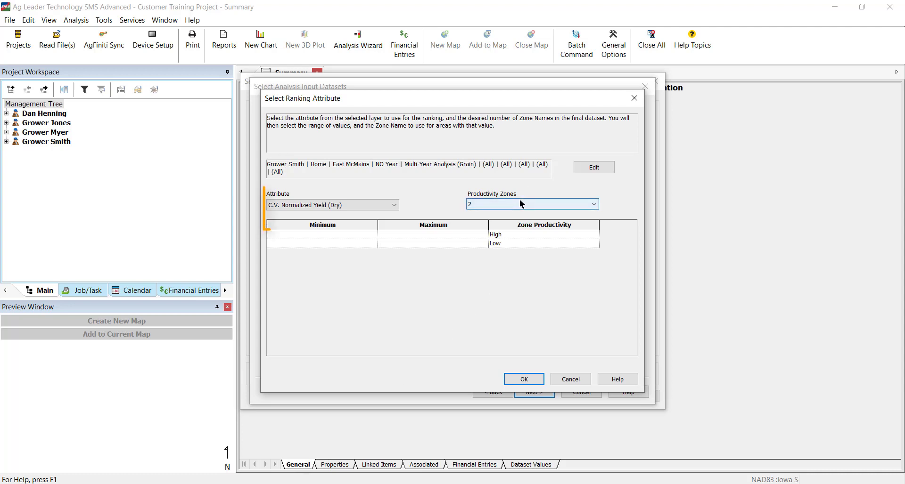
Rank zones by Normalized Yield (Dry) across five productivity zones
click(333, 205)
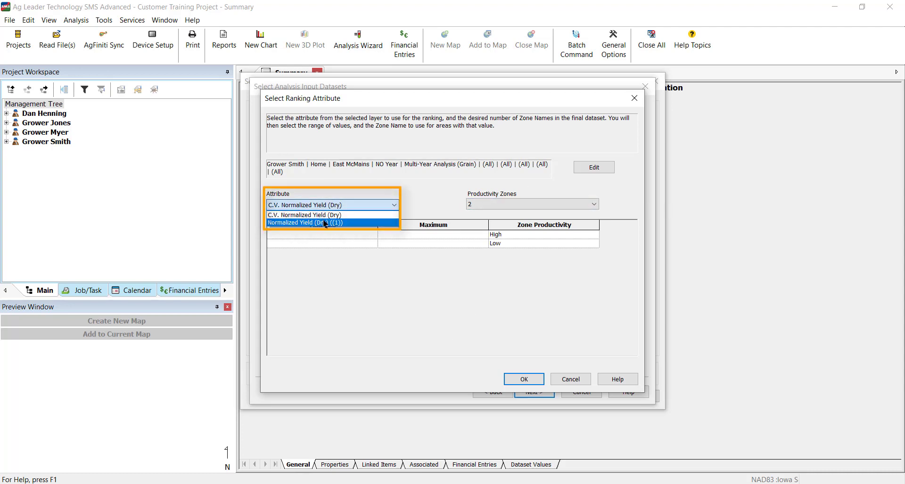
click(333, 222)
click(547, 205)
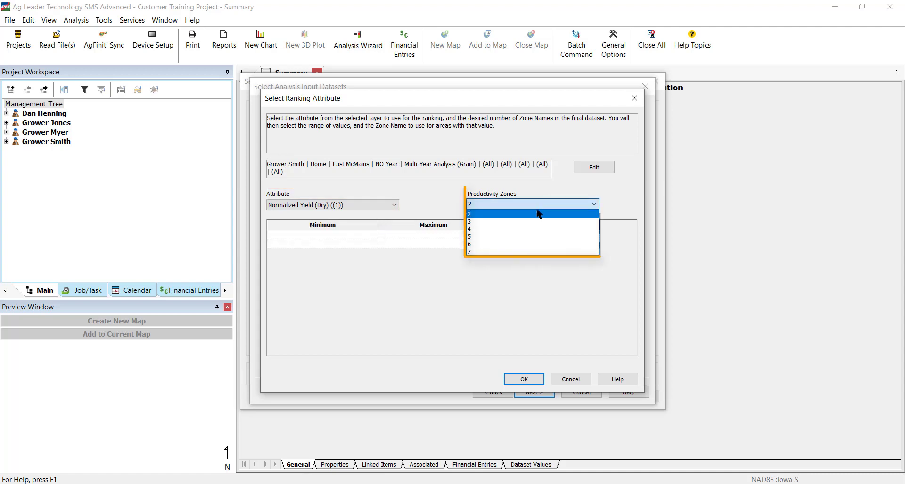
click(523, 237)
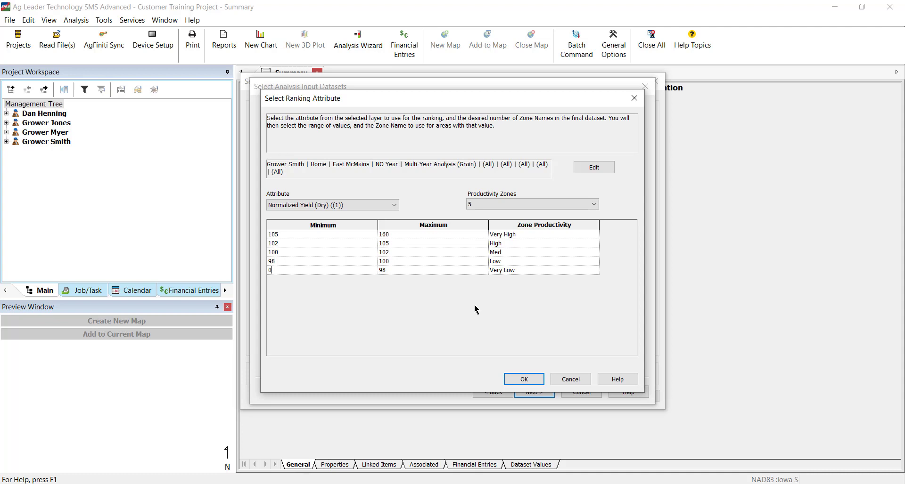
click(524, 380)
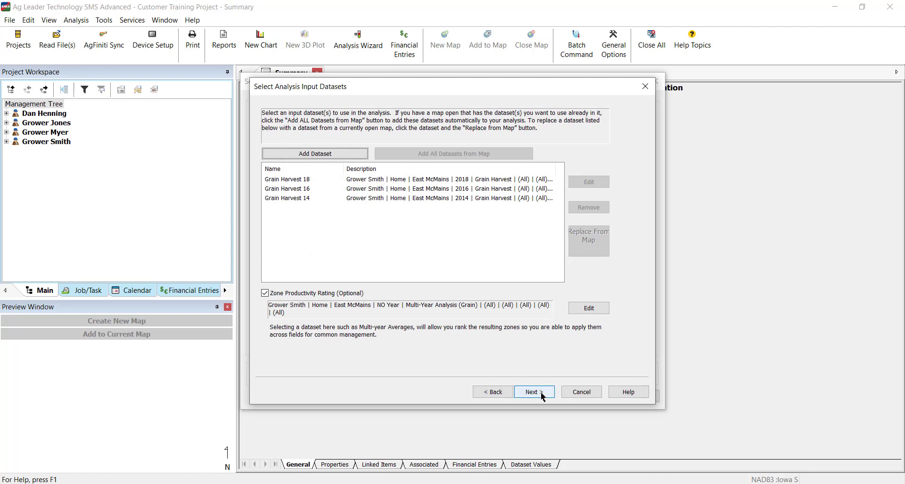
click(537, 395)
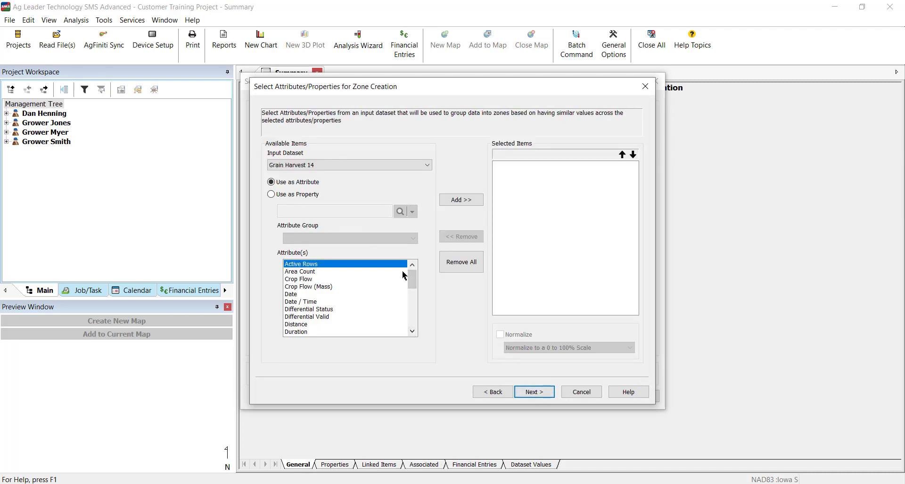
Add Yield (Dry) from Grain Harvest 14, 16 and 18 as the zoning attributes
drag(411, 281, 411, 323)
click(321, 310)
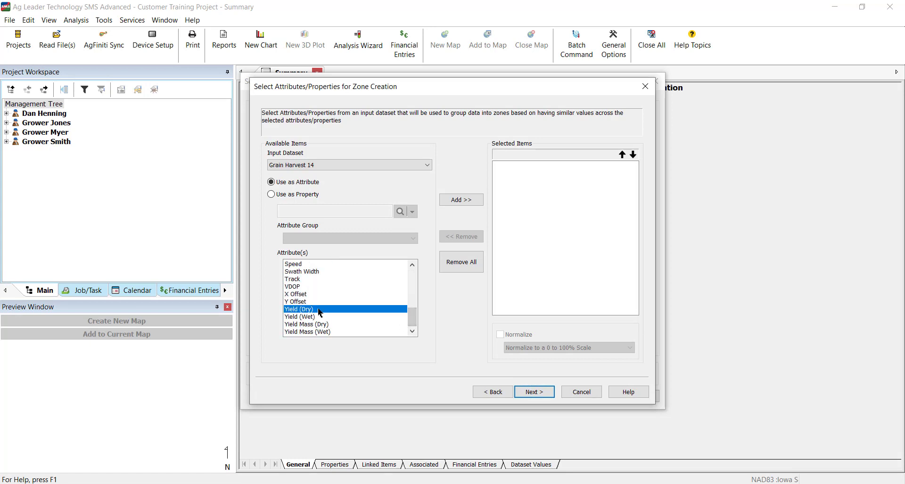
click(468, 201)
click(402, 166)
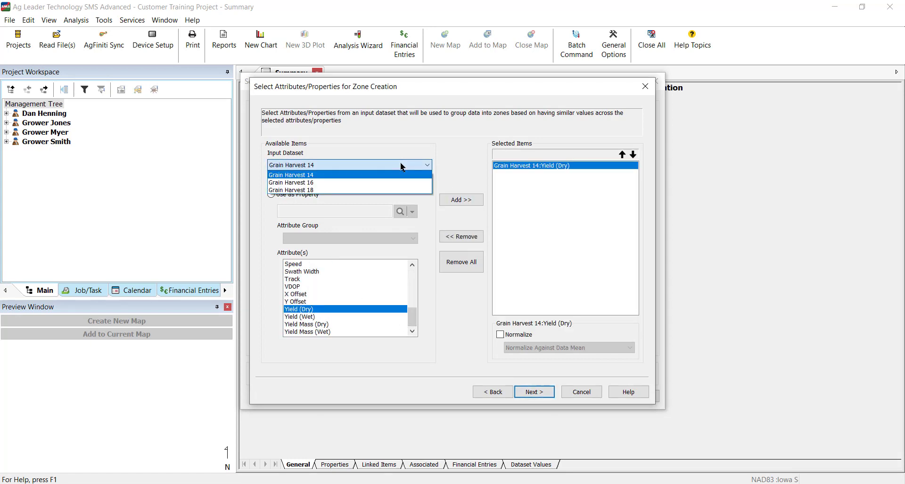
click(385, 183)
click(462, 201)
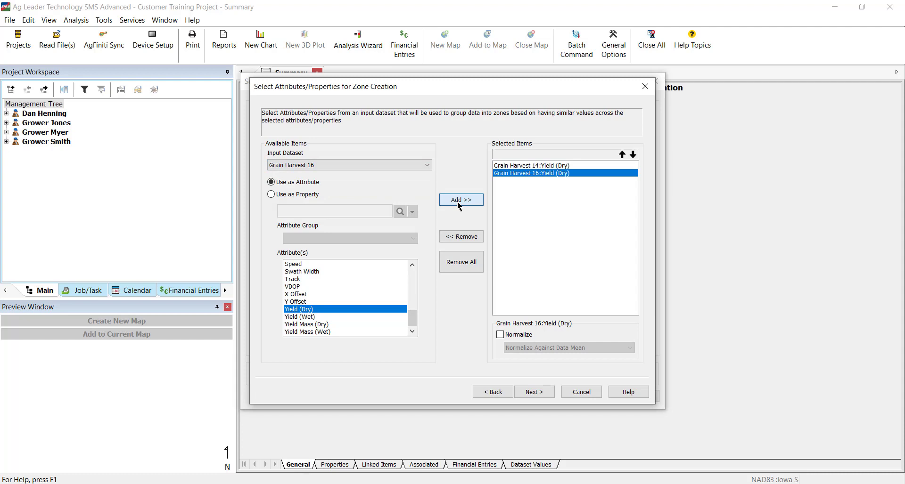
click(379, 167)
click(372, 193)
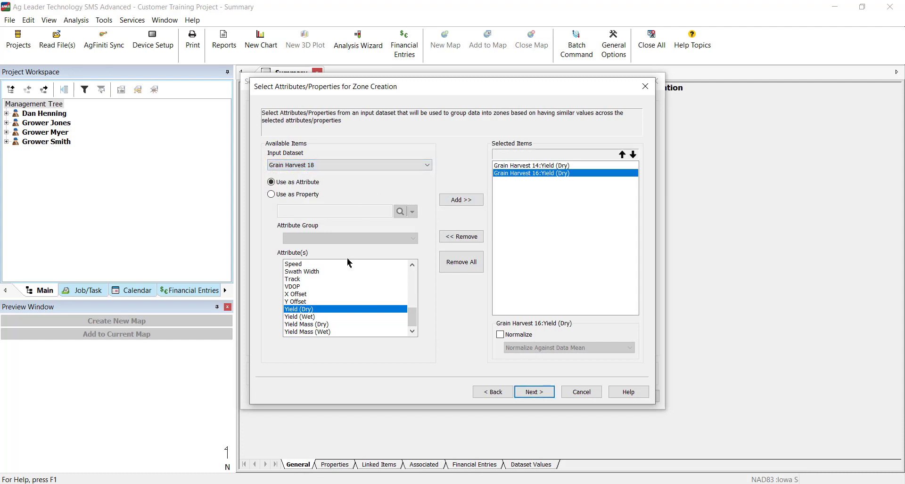
click(449, 201)
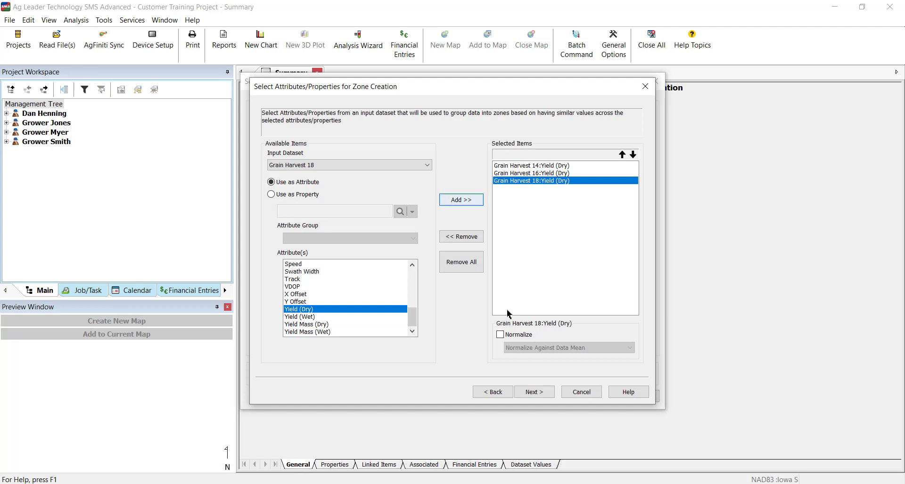
click(535, 393)
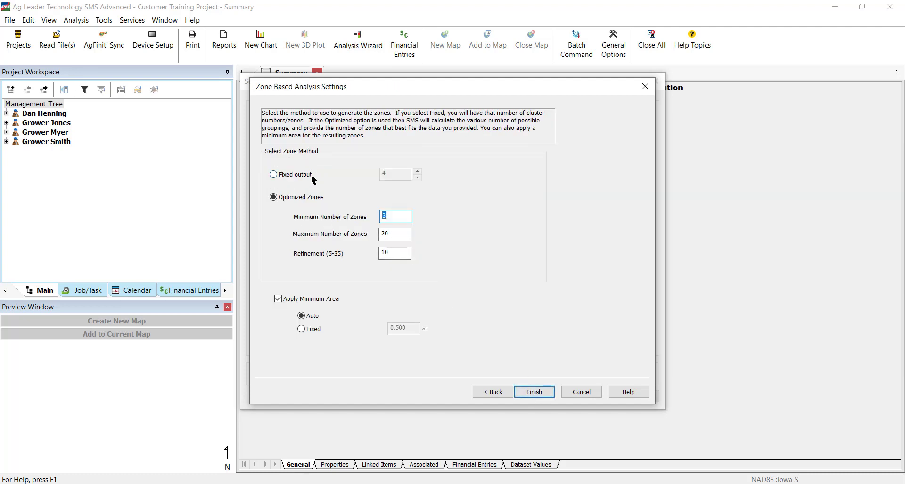
Use optimized zones with minimum 5, maximum 12 and refinement 10
click(275, 175)
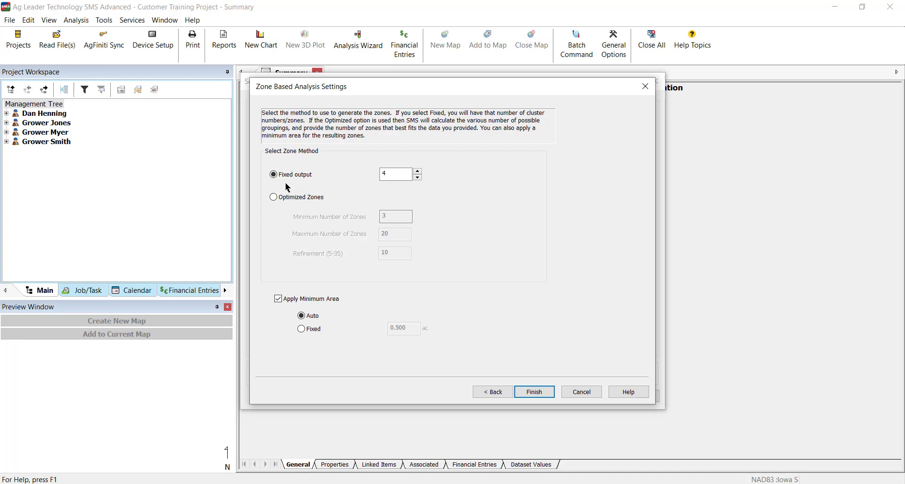
click(273, 197)
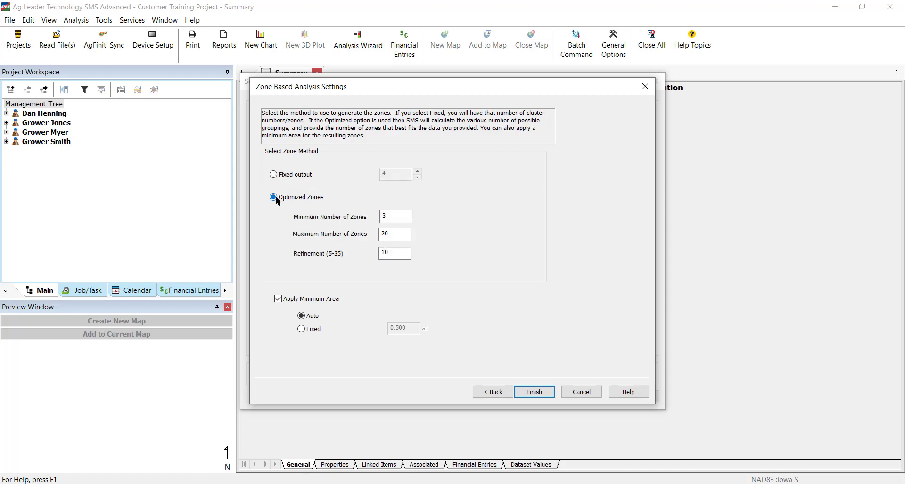
double_click(402, 218)
key(Tab)
text(12)
key(Tab)
text(1)
click(289, 202)
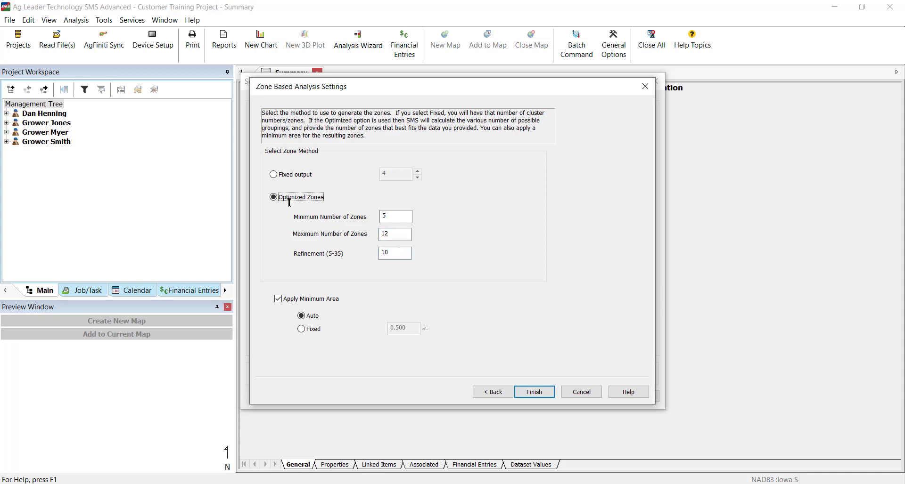
Keep the minimum zone area set to Auto
click(324, 319)
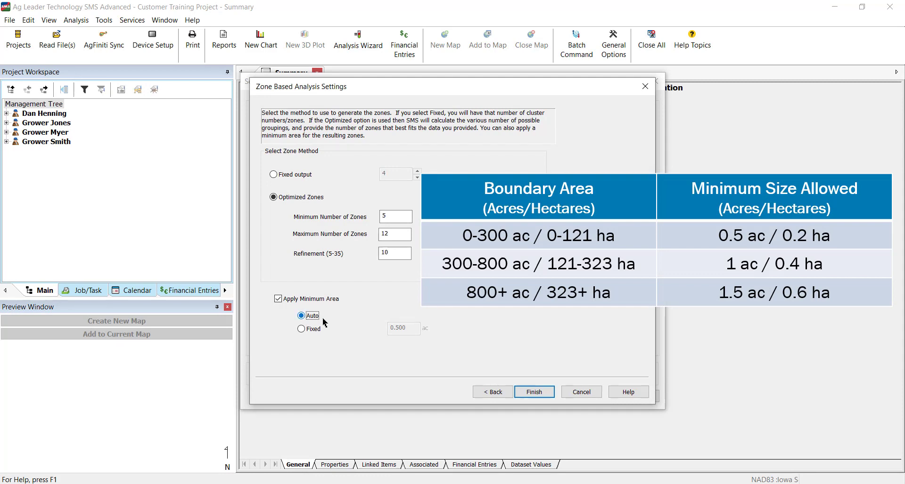
click(315, 330)
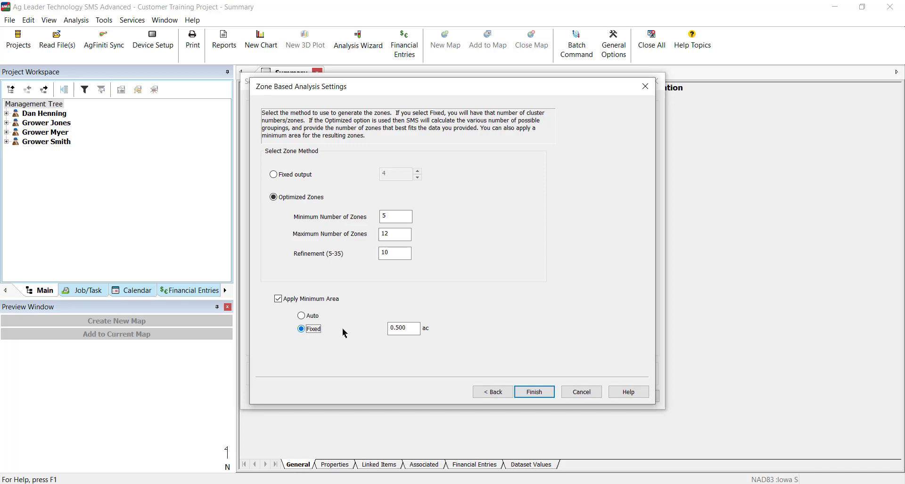
click(316, 318)
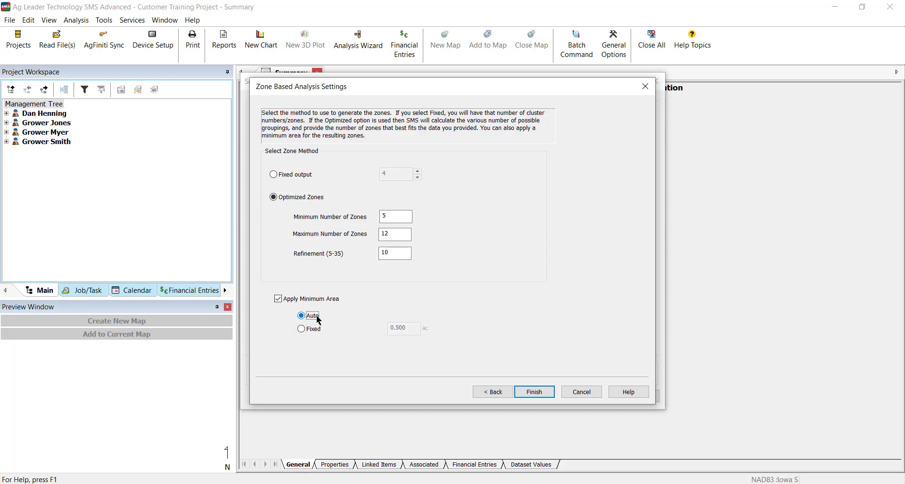
Save the zone analysis and run it on the single field East McMains 2018 Grain Harvest
click(527, 395)
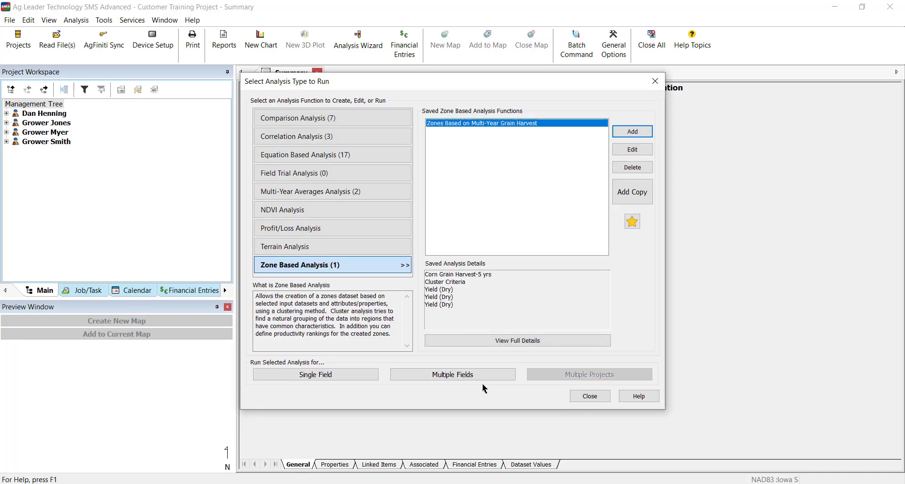
click(363, 380)
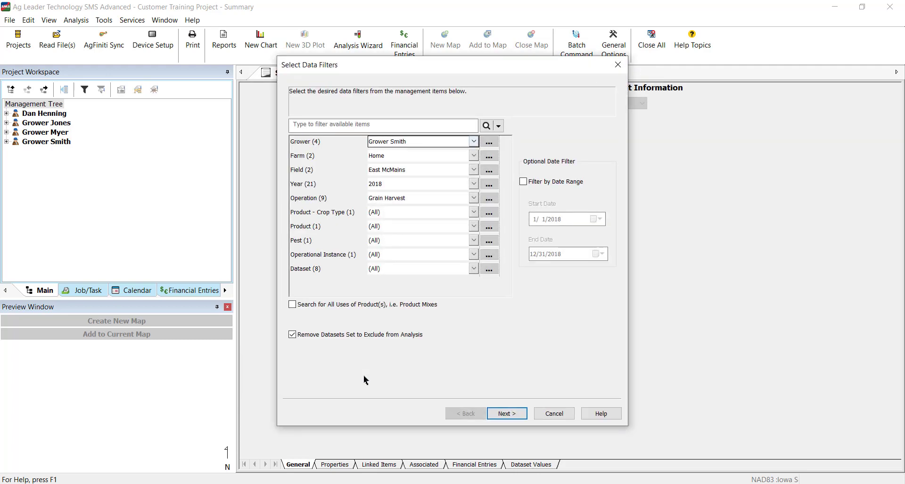
click(506, 414)
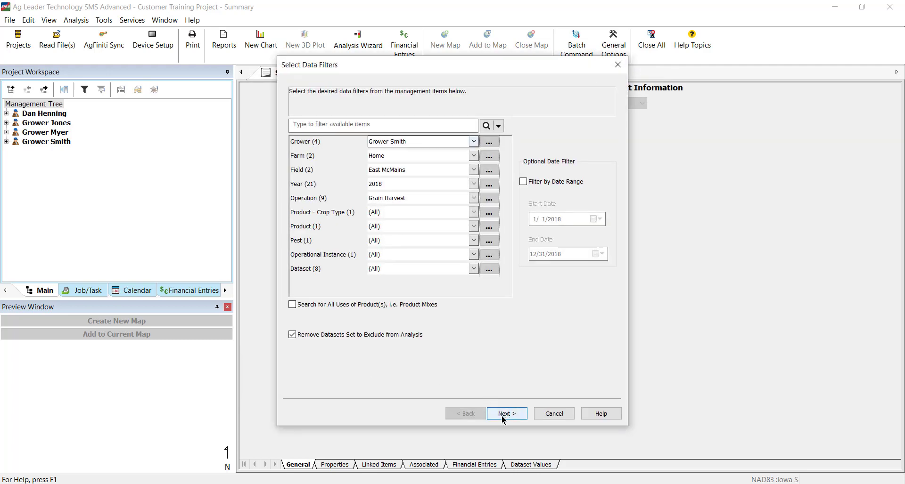
click(504, 415)
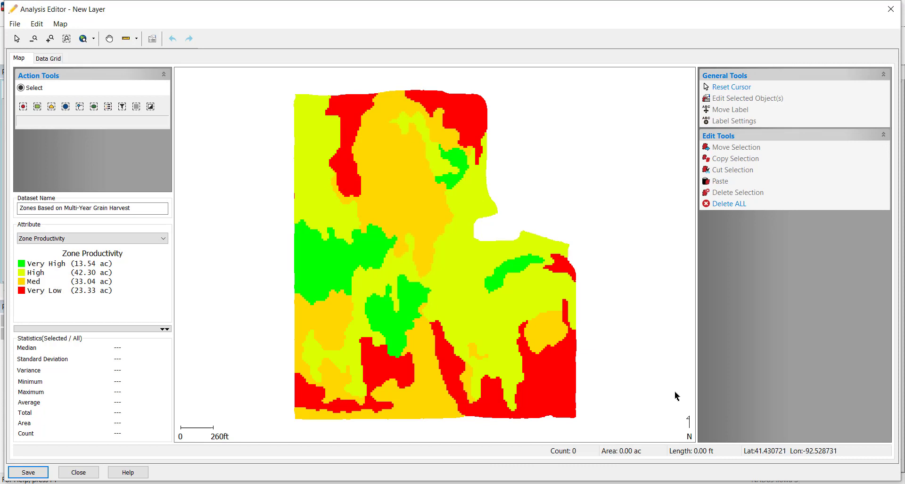
Save the zone map to the management tree as 2020 Management Zones with product CORN
mouse_move(557, 392)
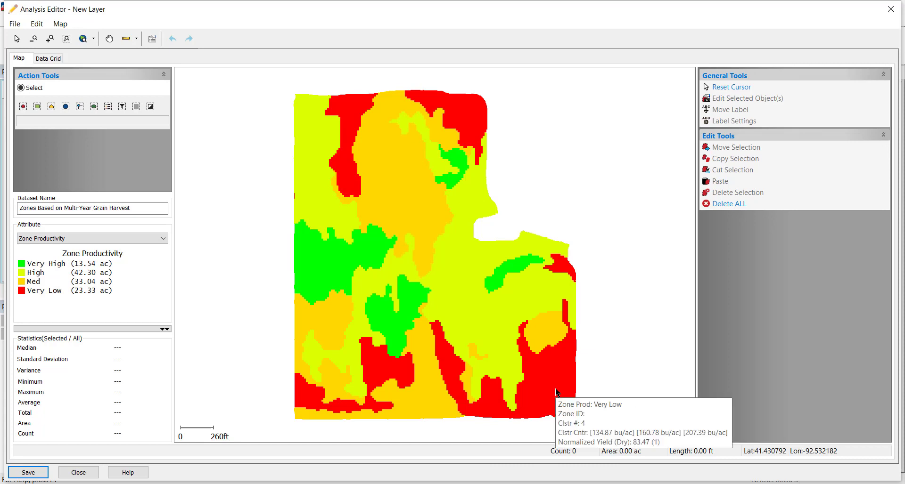
mouse_move(550, 336)
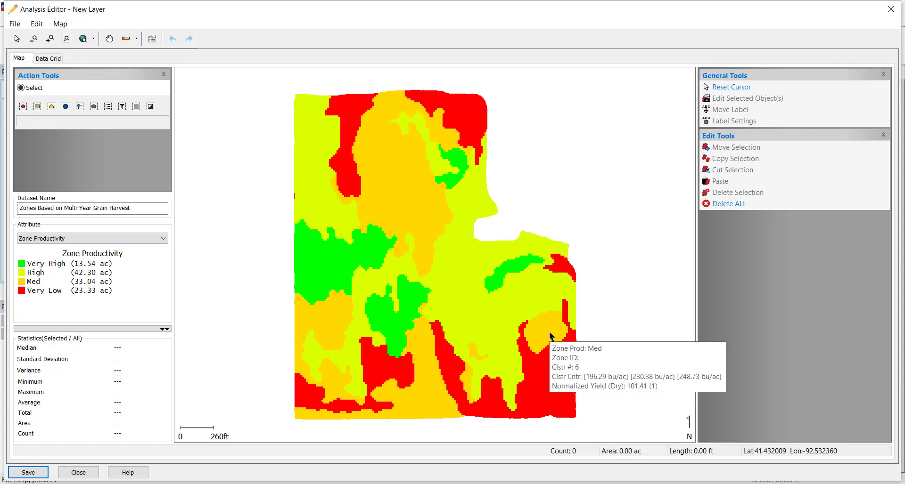
mouse_move(497, 285)
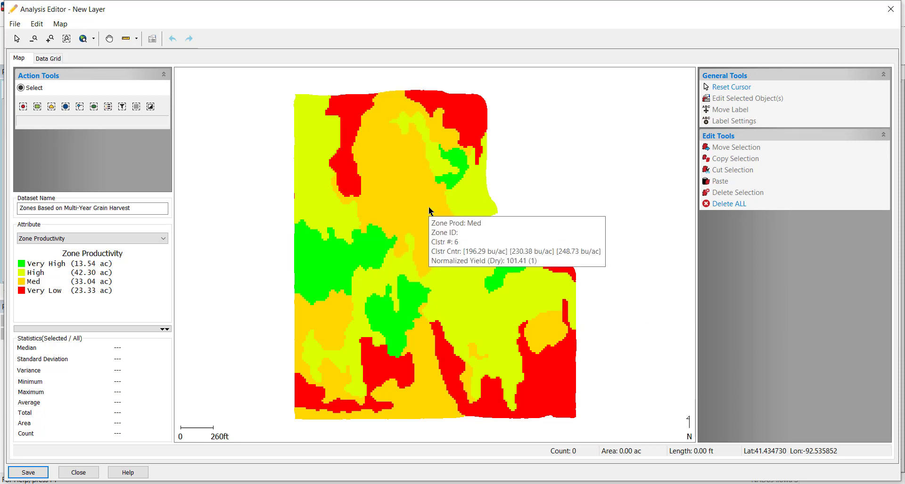
click(23, 474)
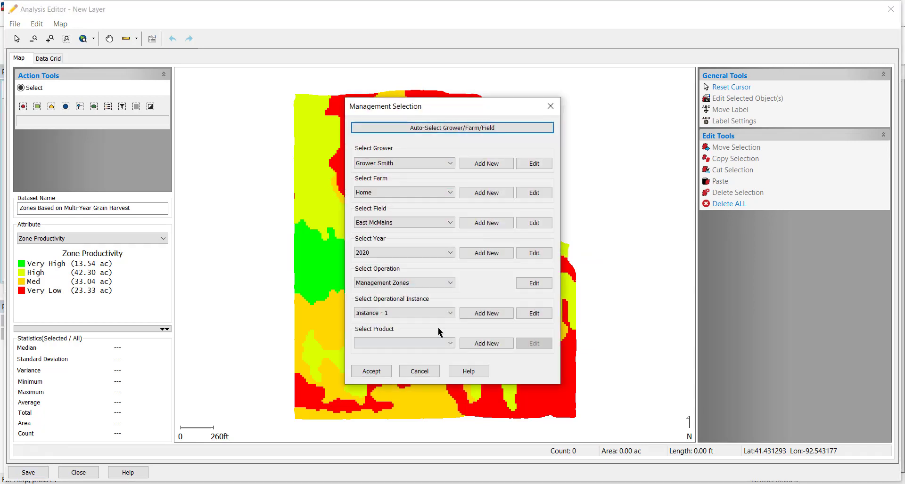
click(420, 343)
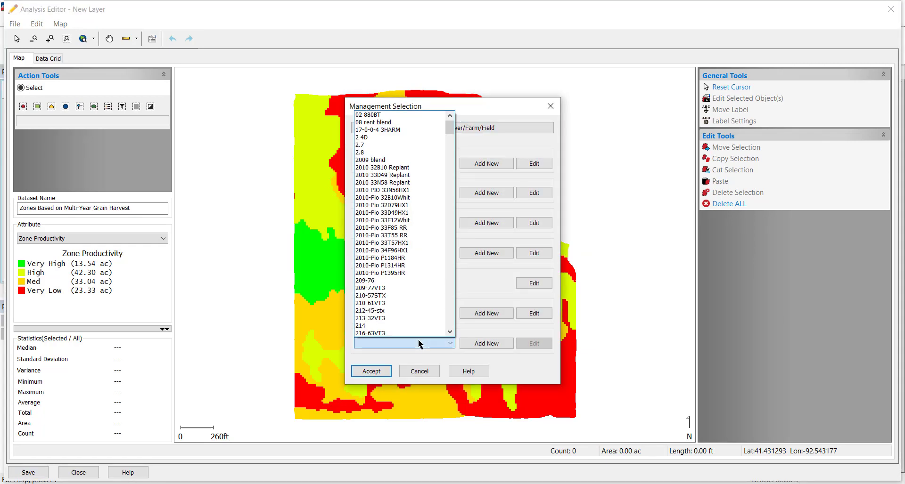
scroll(398, 325, down, 3)
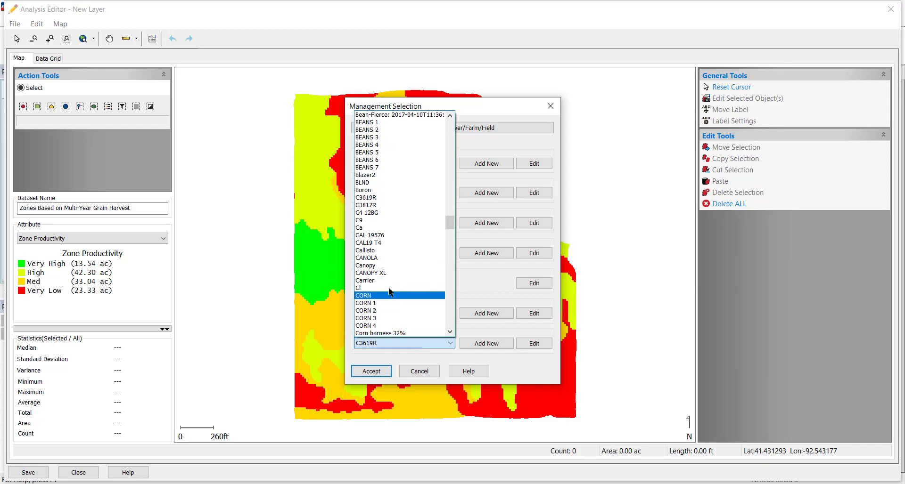
click(390, 301)
click(370, 375)
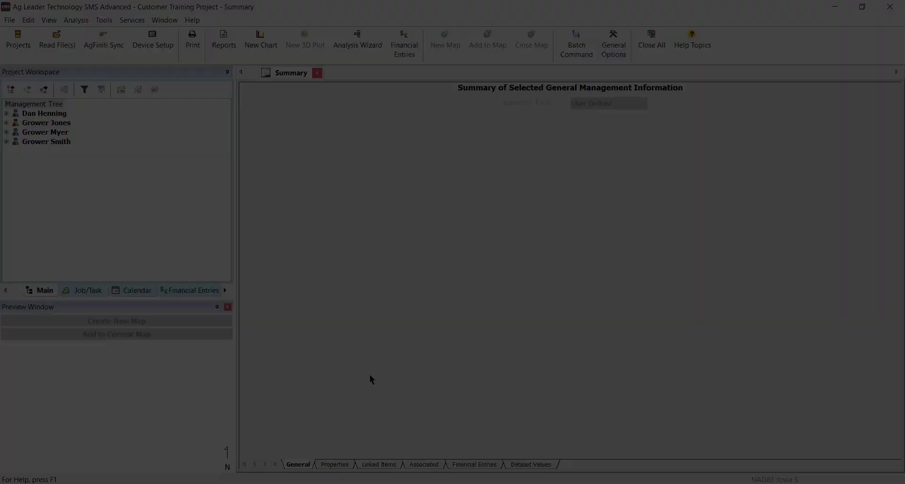